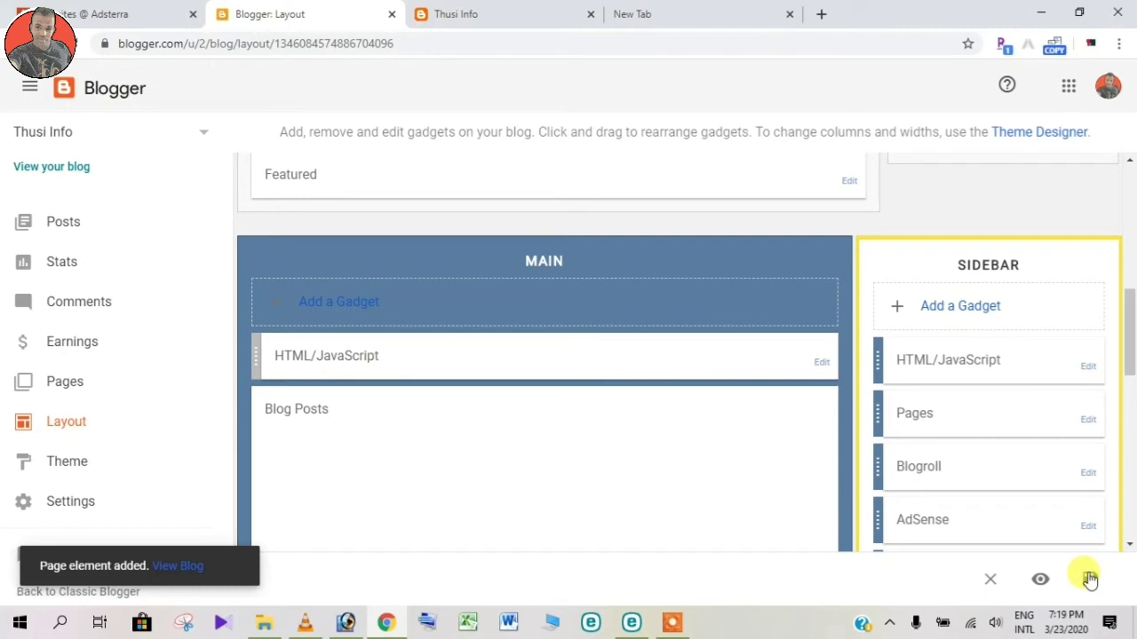
Save the layout changes and switch to the live thusiinfo.blogspot.com blog tab.
left_click(1090, 579)
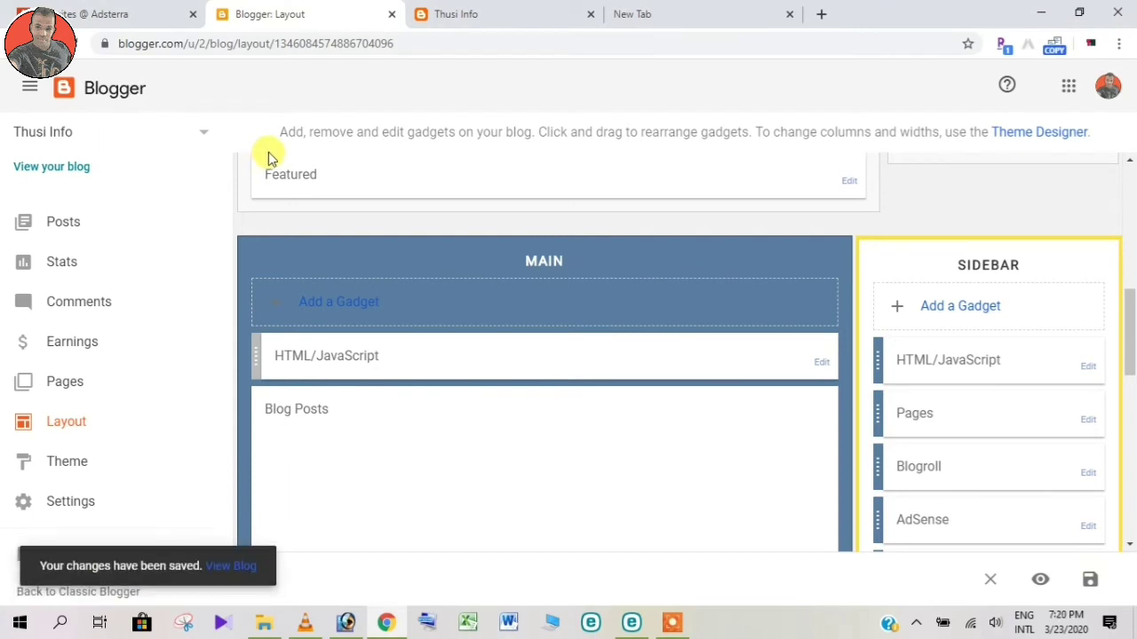
left_click(588, 11)
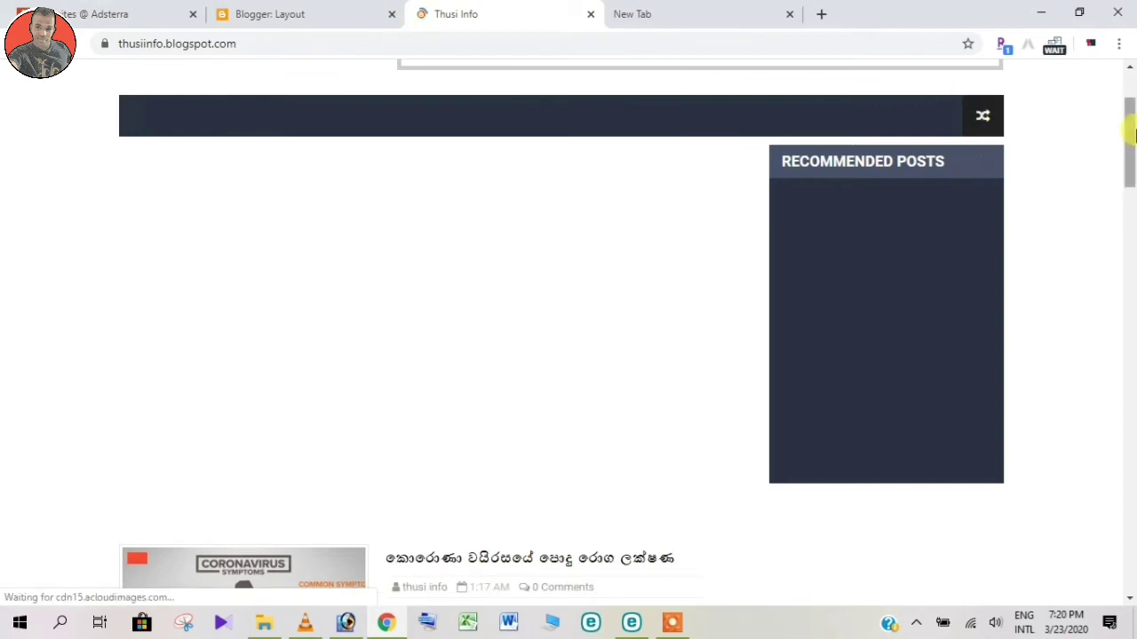
Scroll the live blog down to the 300 × 250 sidebar ad, briefly comparing with the Layout tab.
left_click_drag(1133, 133, 1128, 186)
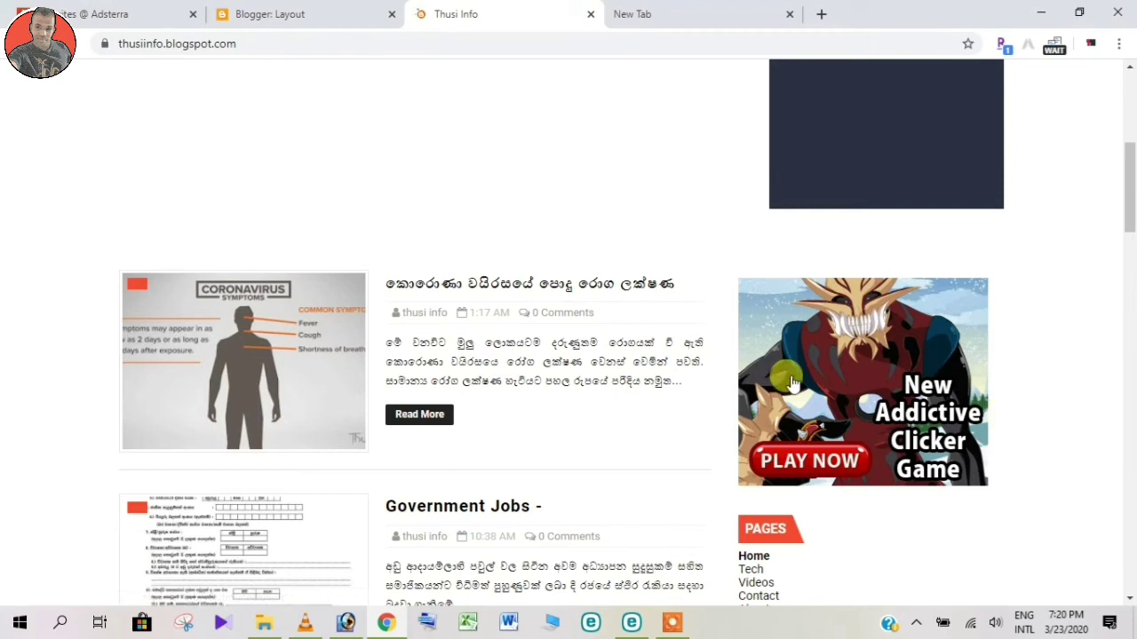
left_click_drag(1128, 197, 1128, 215)
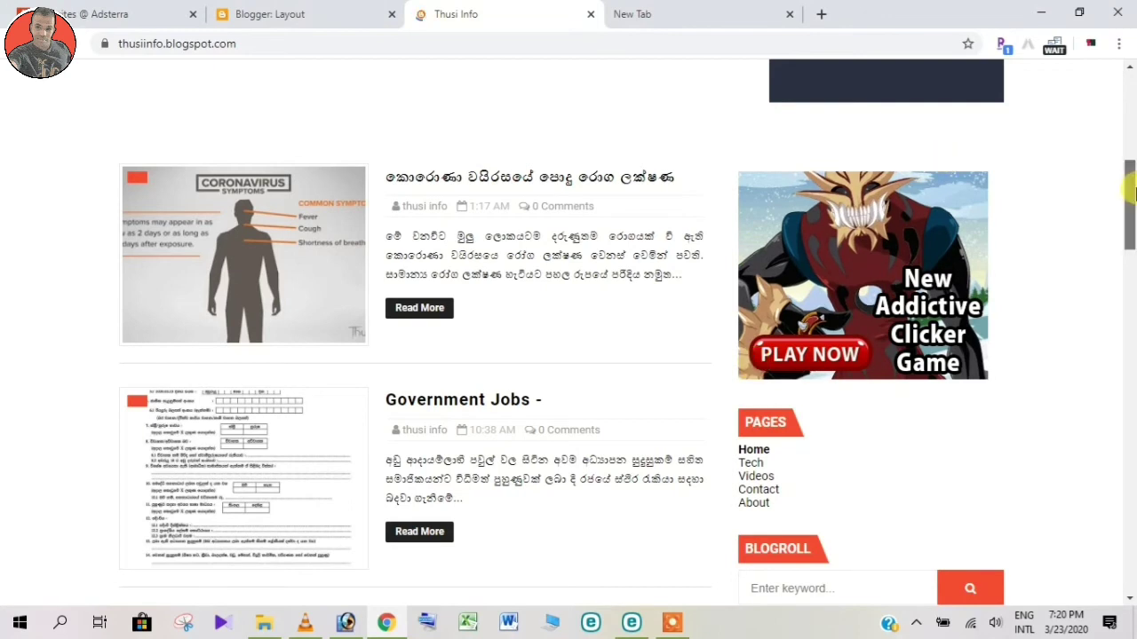
left_click_drag(1133, 191, 1131, 189)
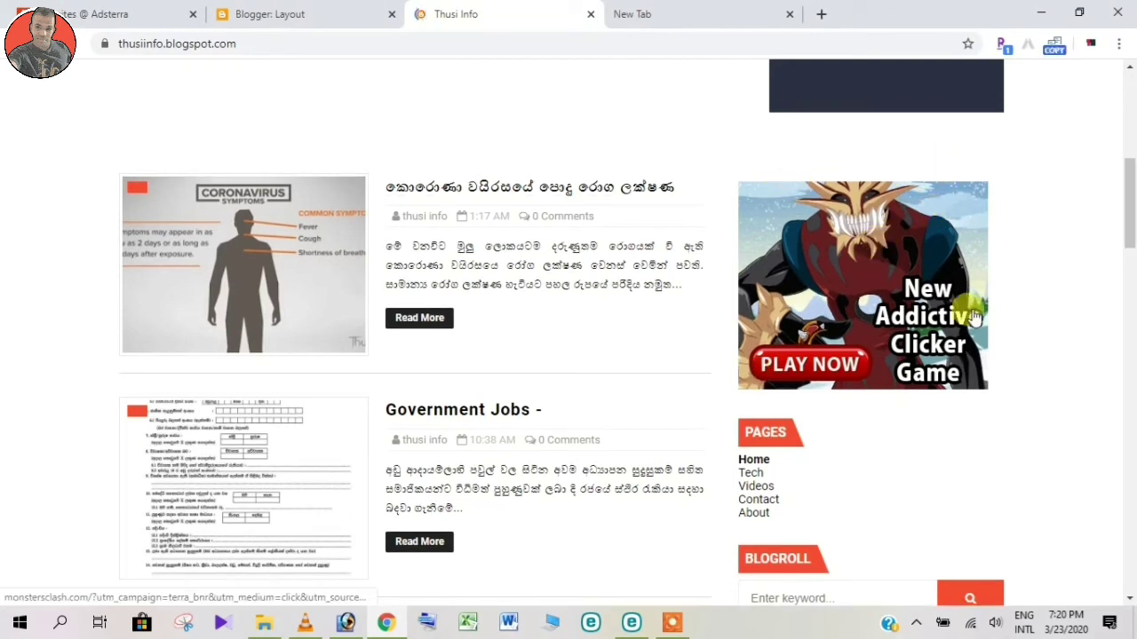
key("ctrl+shift+Tab")
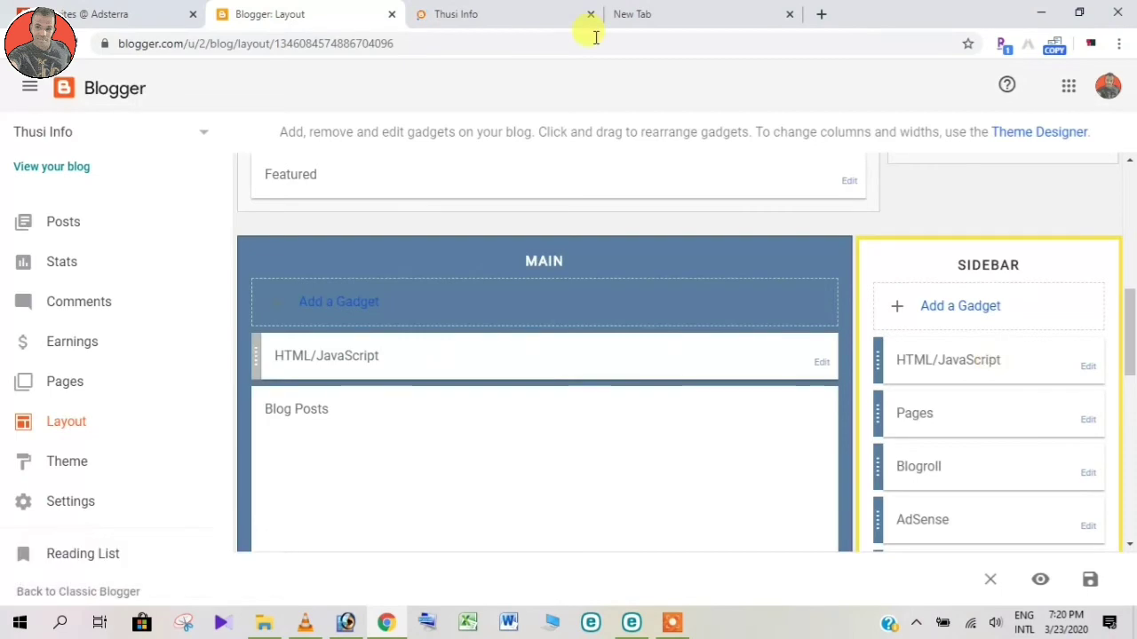
key("ctrl+Tab")
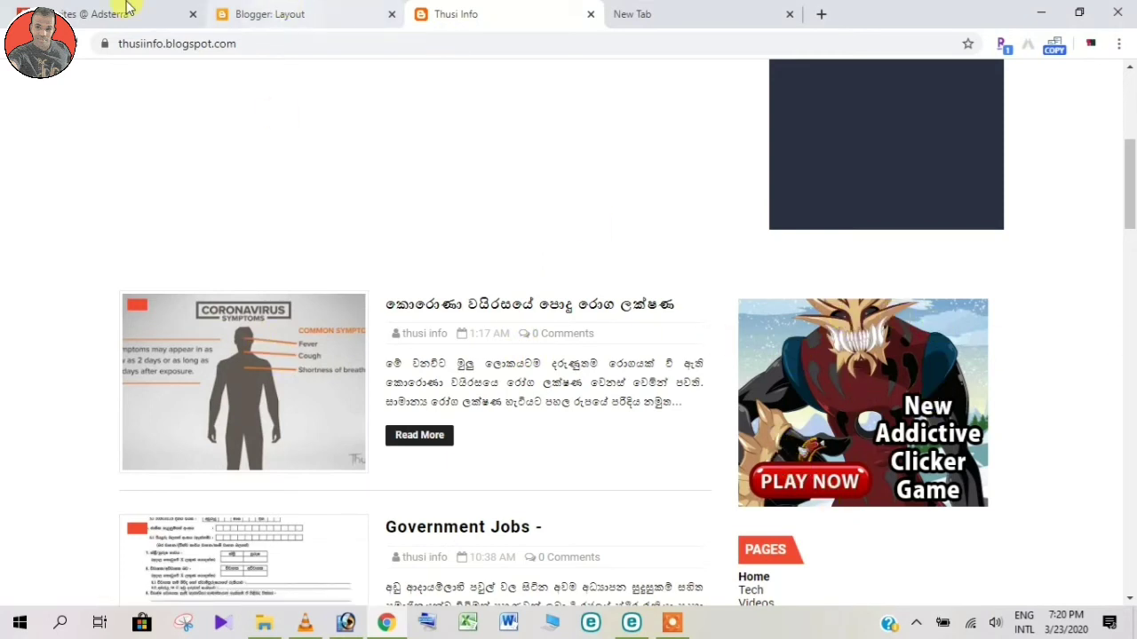
Compare the Adsterra ad code with the live blog, selecting its web address and scrolling to the ad.
left_click(127, 8)
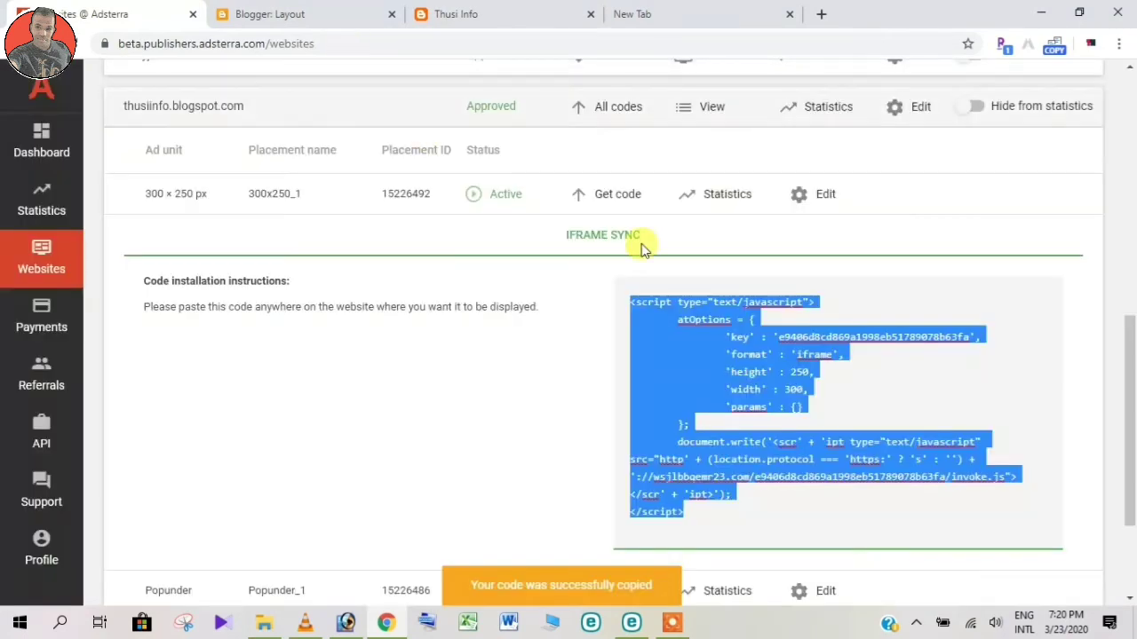
left_click(455, 14)
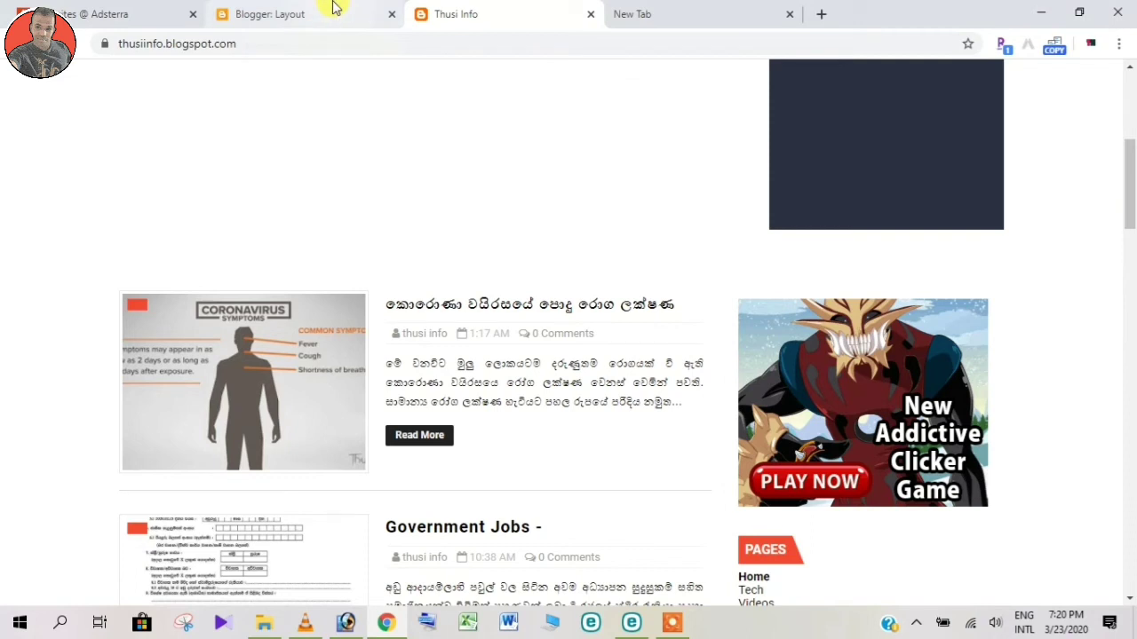
left_click(151, 39)
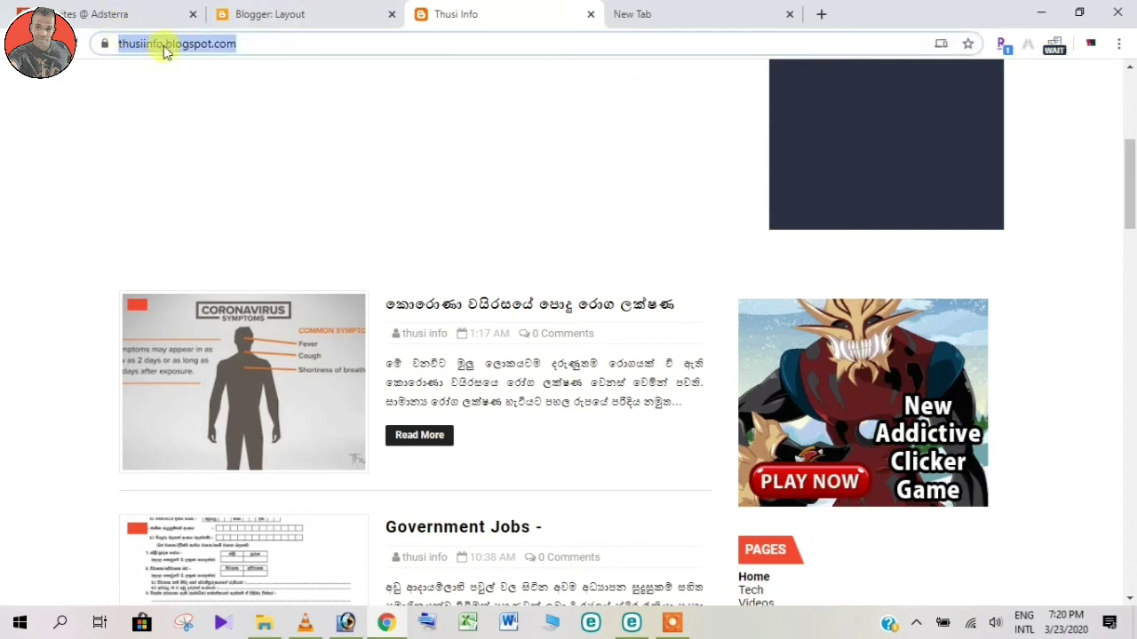
left_click_drag(1130, 183, 1129, 249)
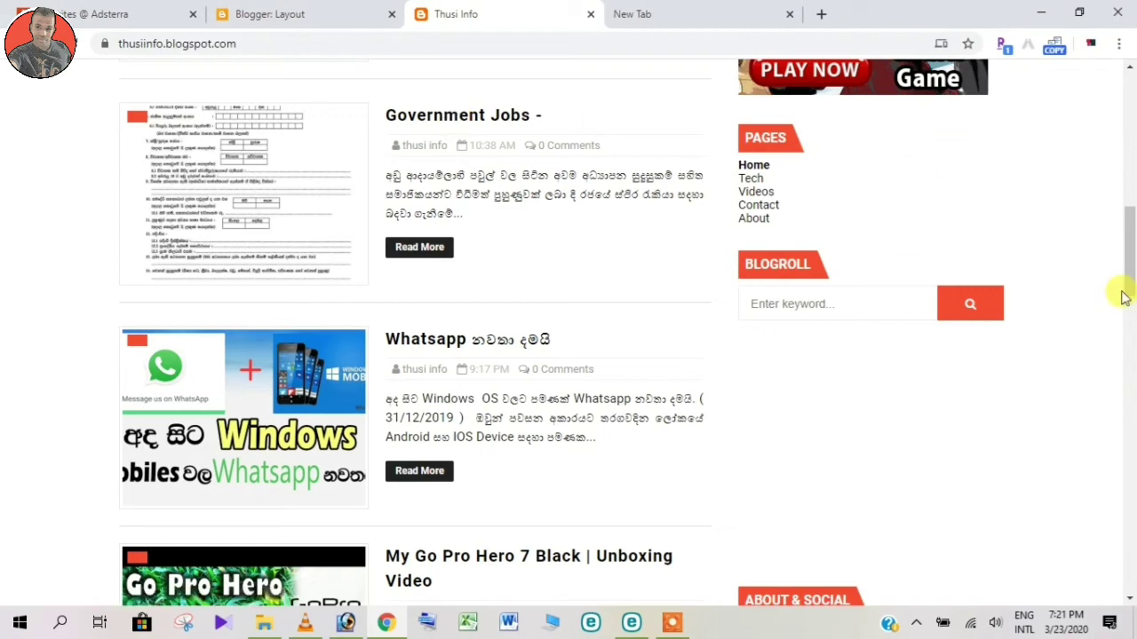
left_click_drag(1124, 281, 1124, 234)
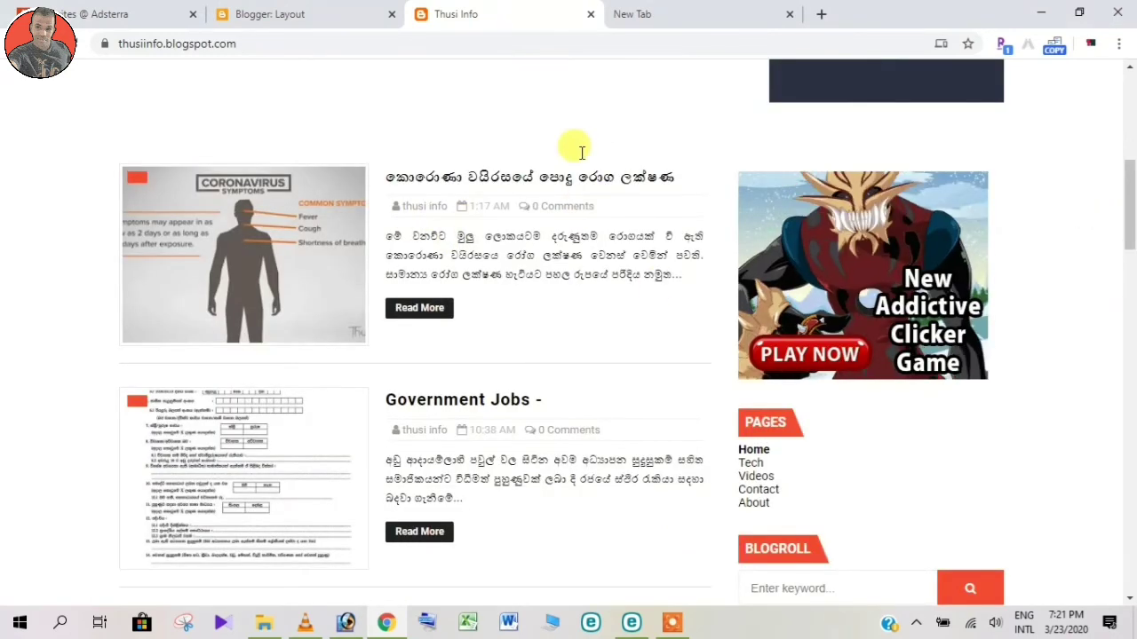
Cycle through the live blog and Layout tabs, ending on Adsterra's 300 × 250 installation code.
left_click(137, 9)
left_click(461, 9)
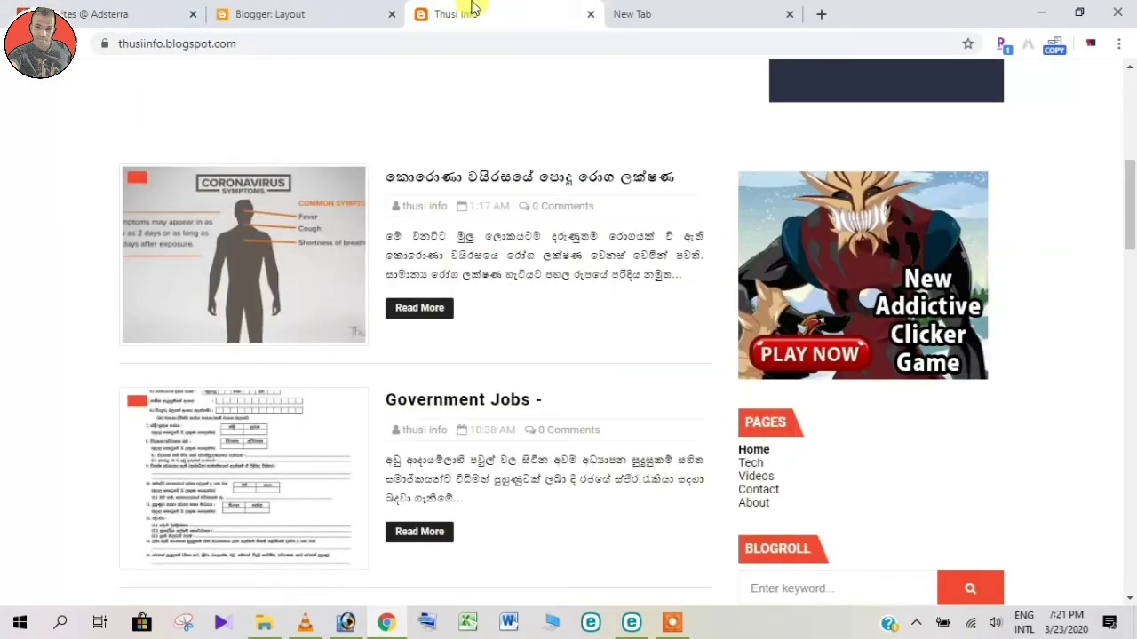
left_click(402, 8)
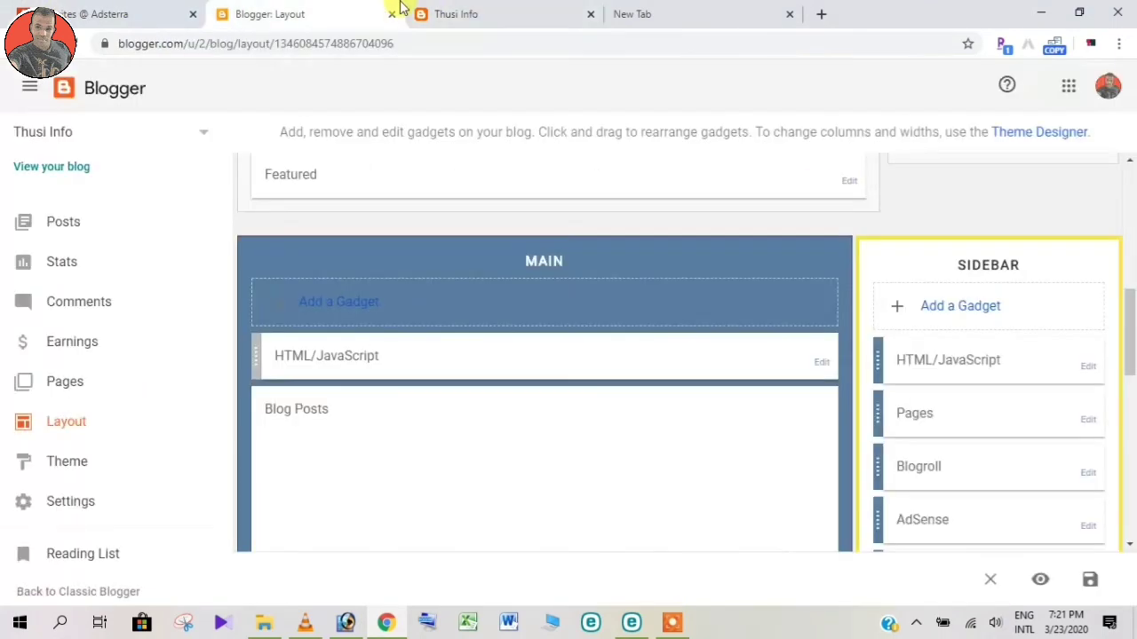
left_click(426, 10)
left_click_drag(1128, 233, 1126, 174)
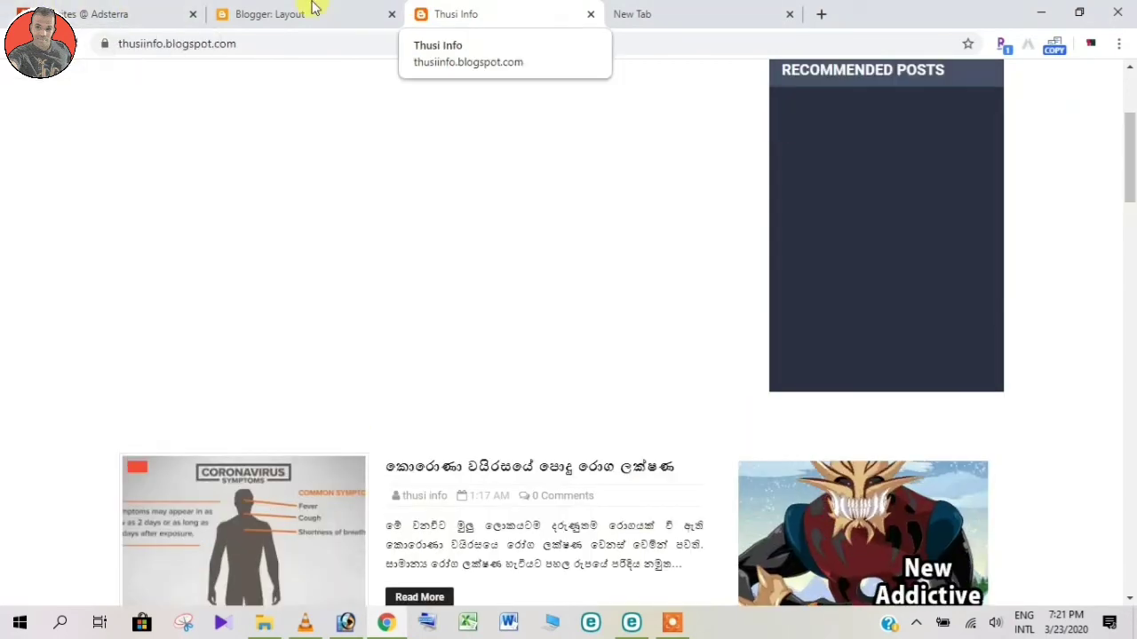
left_click_drag(1128, 160, 1128, 184)
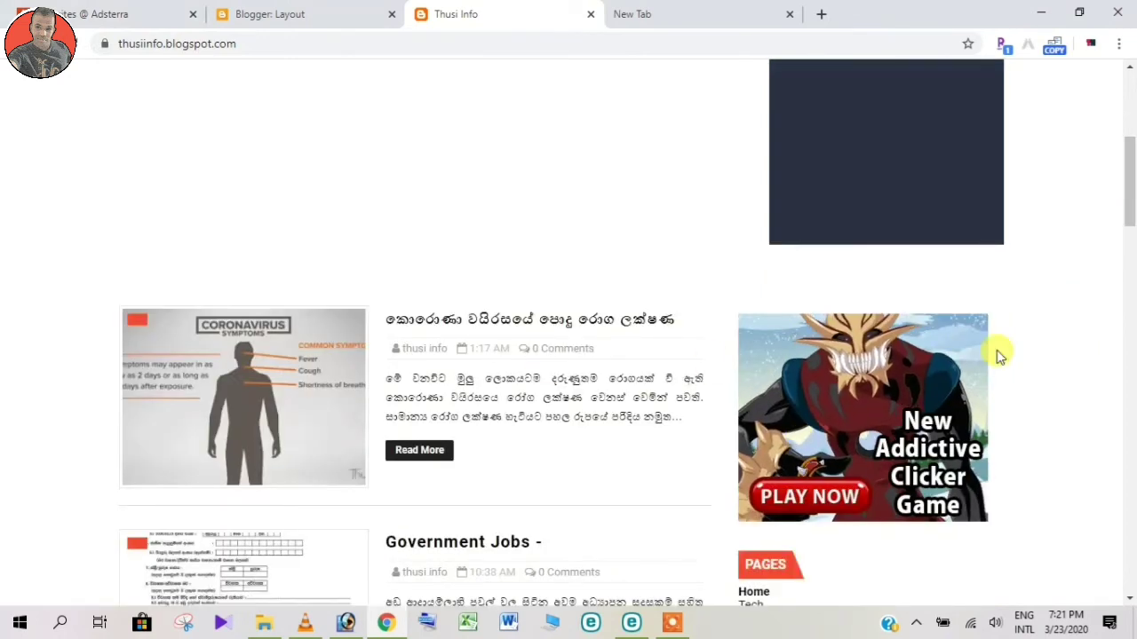
left_click(164, 9)
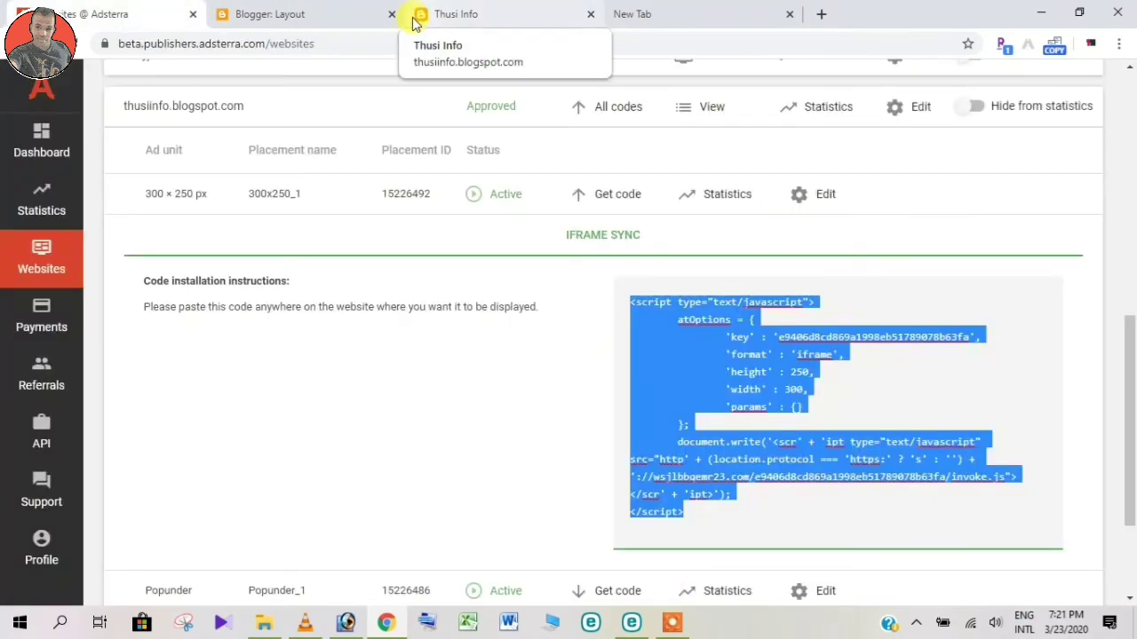
Scroll the live blog back to the top to recheck the sidebar ad, ending on Adsterra's 300x250 code.
left_click(449, 16)
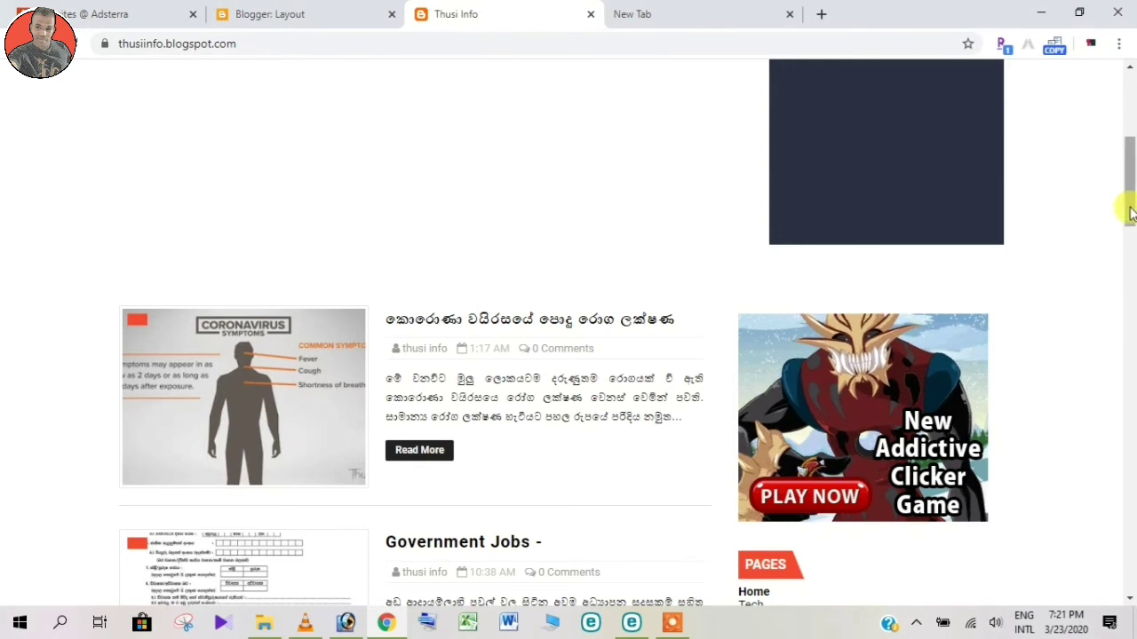
left_click_drag(1129, 213, 1128, 114)
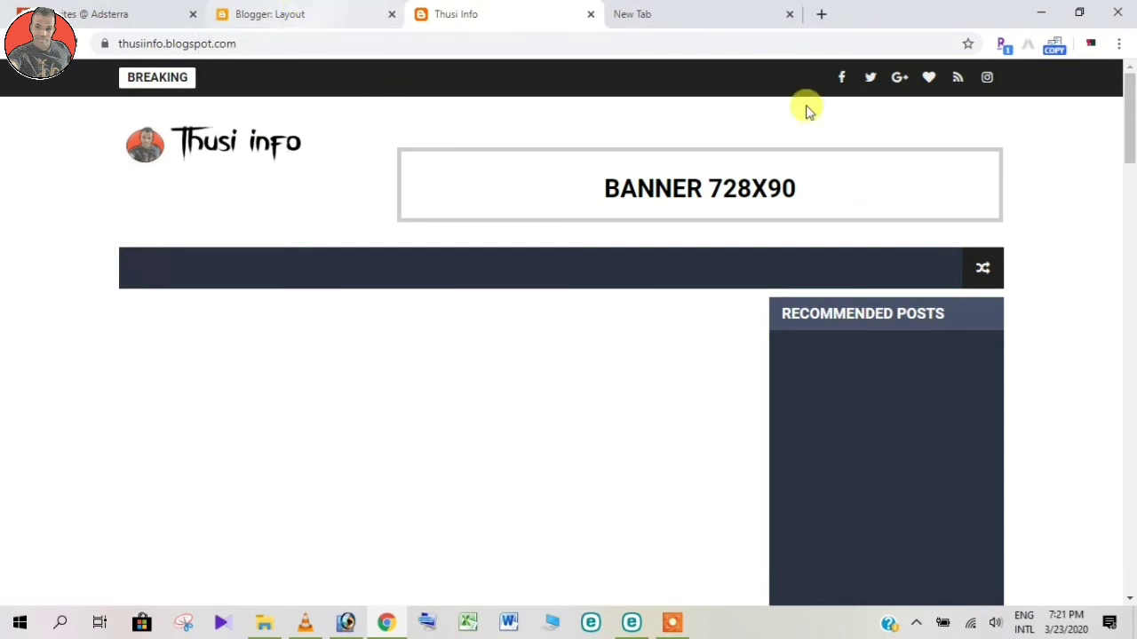
key("ctrl+shift+Tab")
left_click(536, 7)
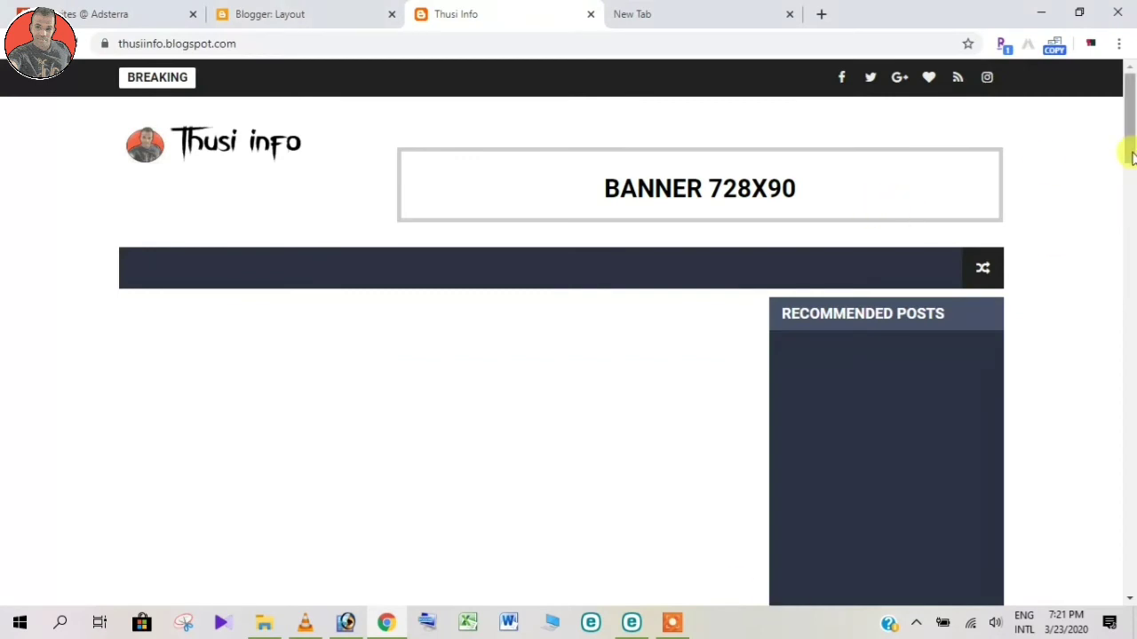
left_click_drag(1129, 152, 1130, 85)
left_click(153, 7)
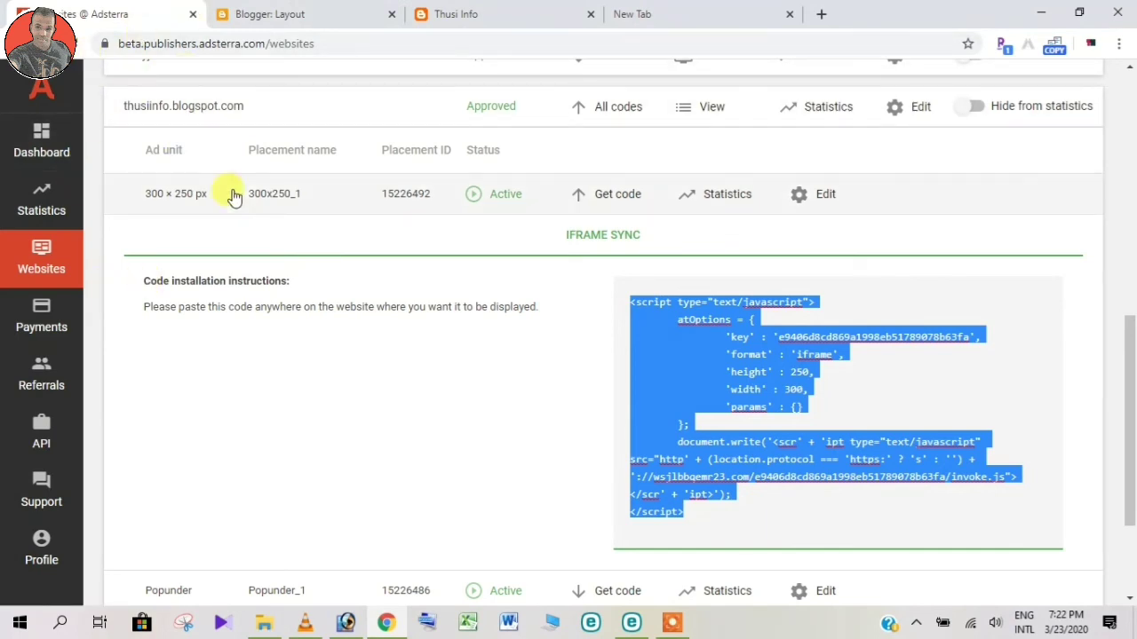
Leave Adsterra via the live blog for the Layout page's Sidebar HTML/JavaScript gadgets.
scroll(241, 190, "up", 10)
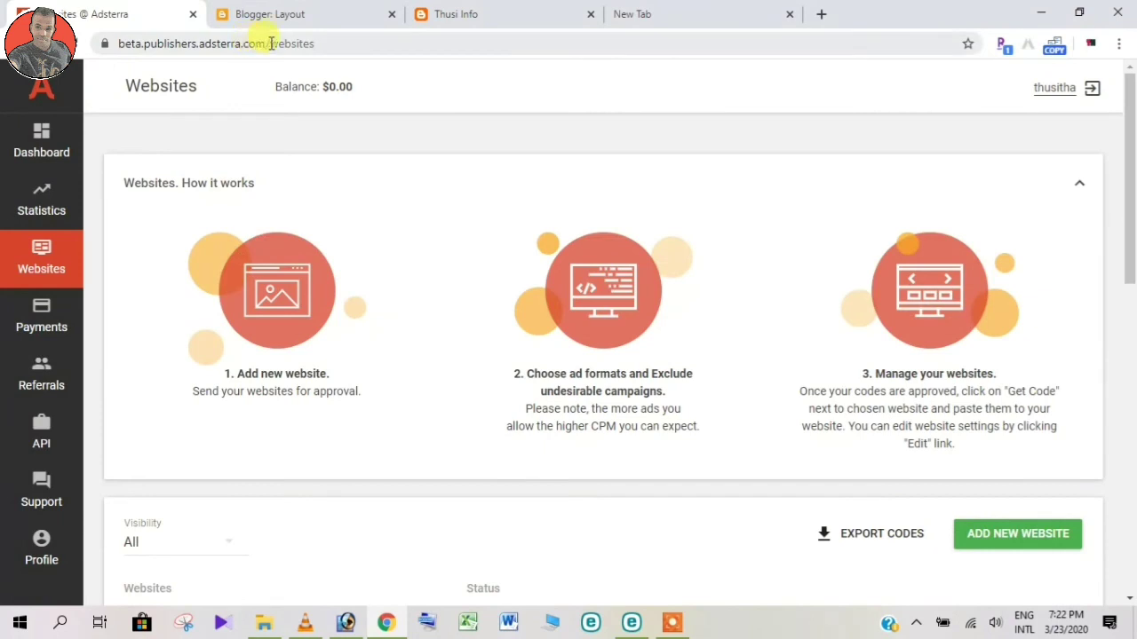
left_click(485, 10)
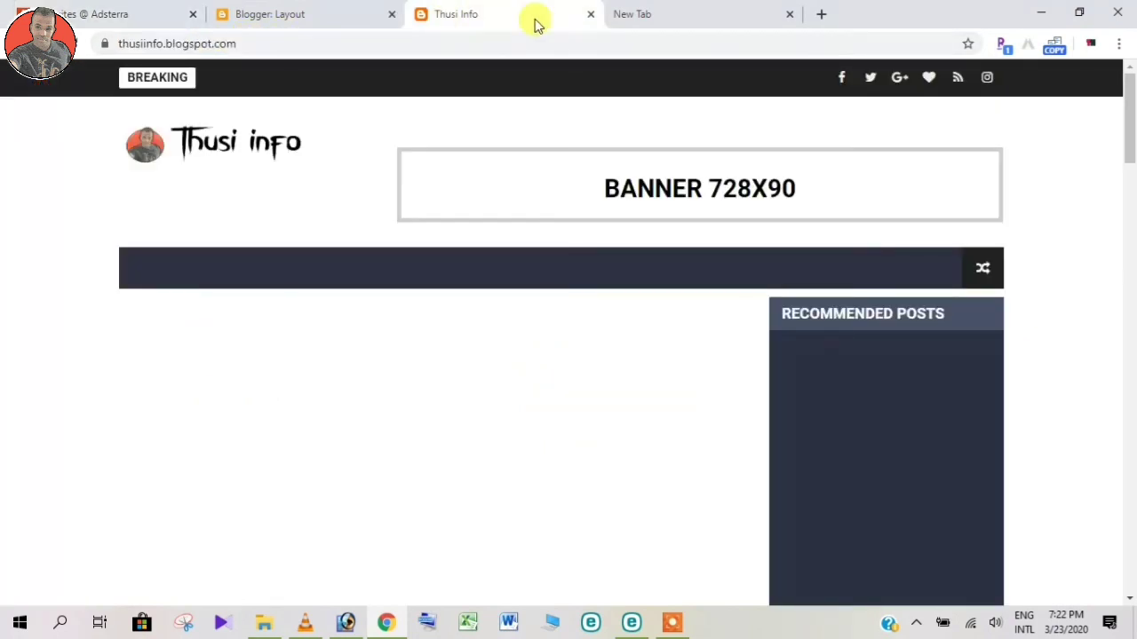
mouse_move(677, 627)
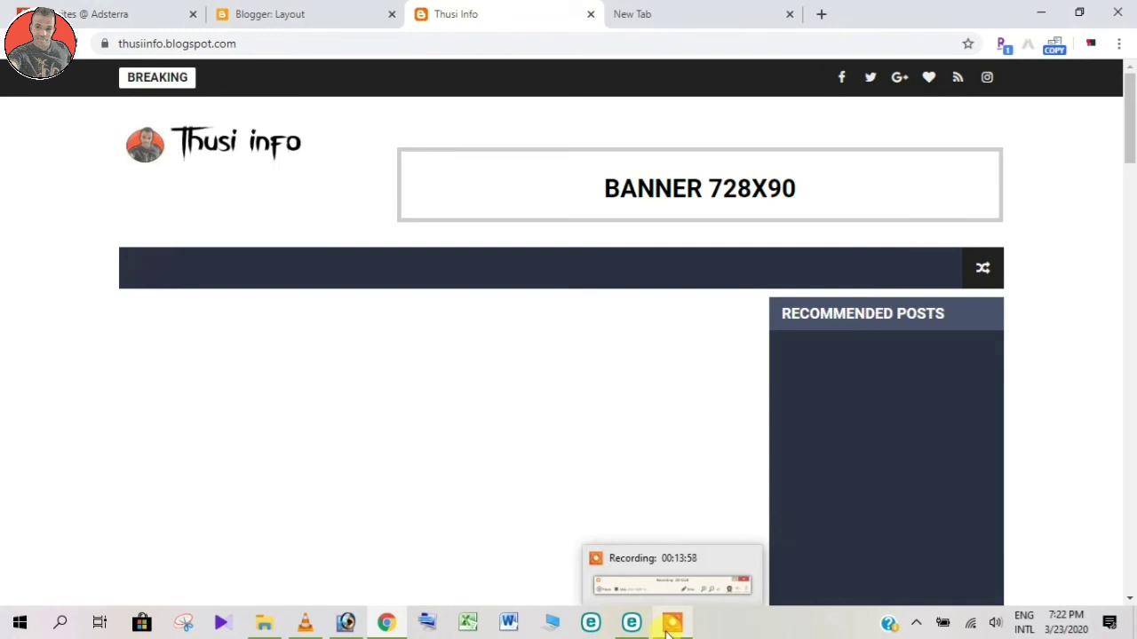
left_click(384, 11)
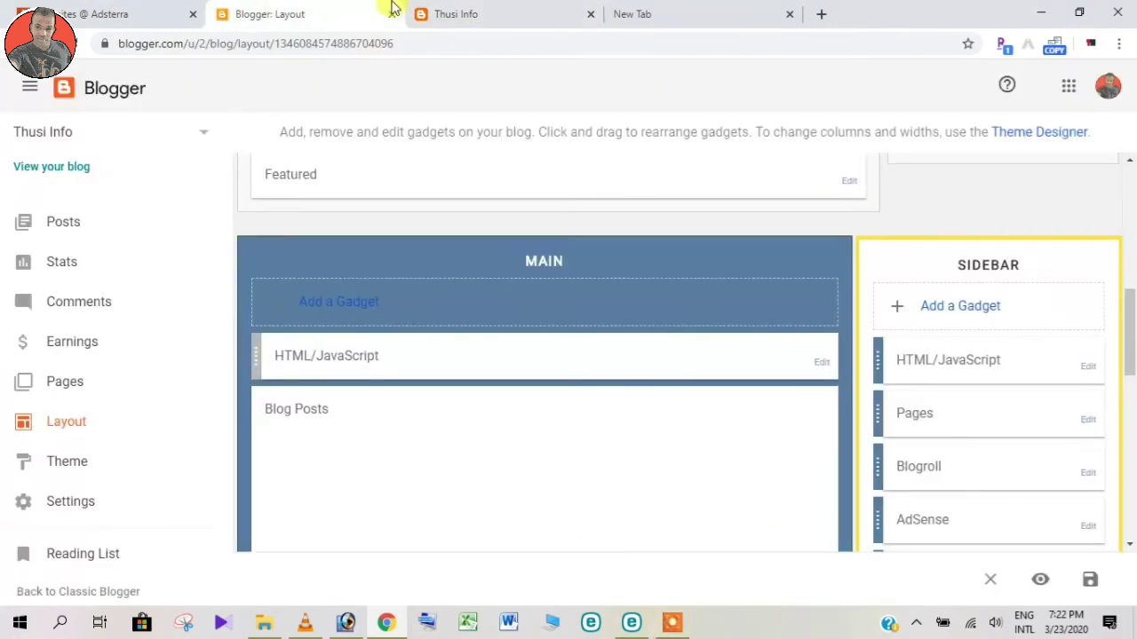
Recheck the live blog, confirming the 'New Addictive Clicker Game' ad beside the Coronavirus post.
left_click(548, 8)
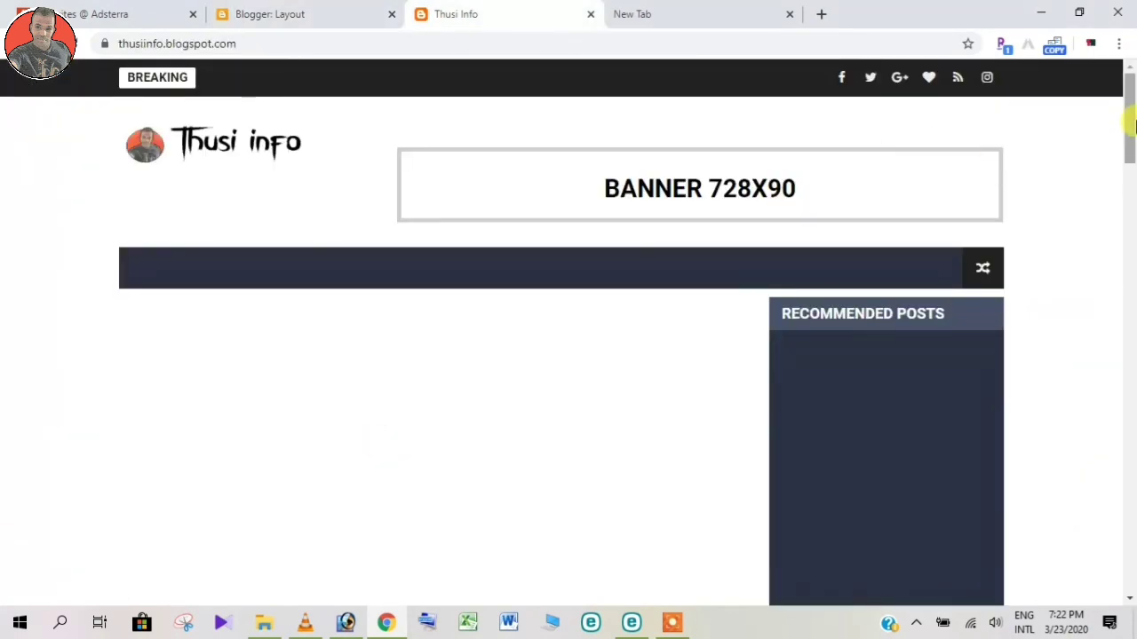
left_click_drag(1130, 124, 1129, 156)
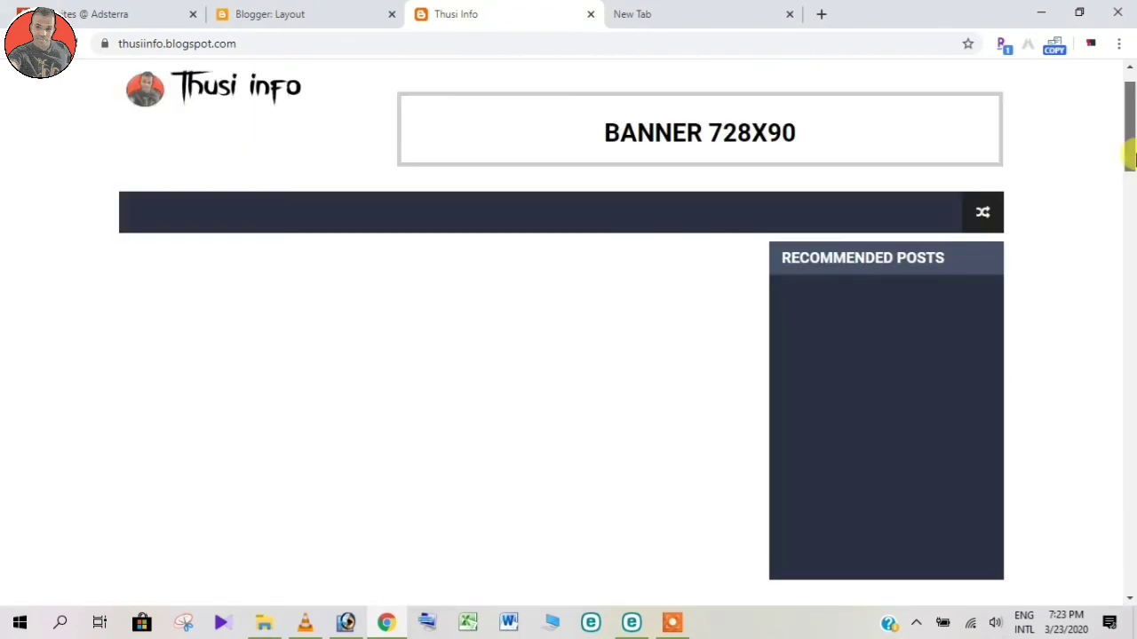
left_click(240, 12)
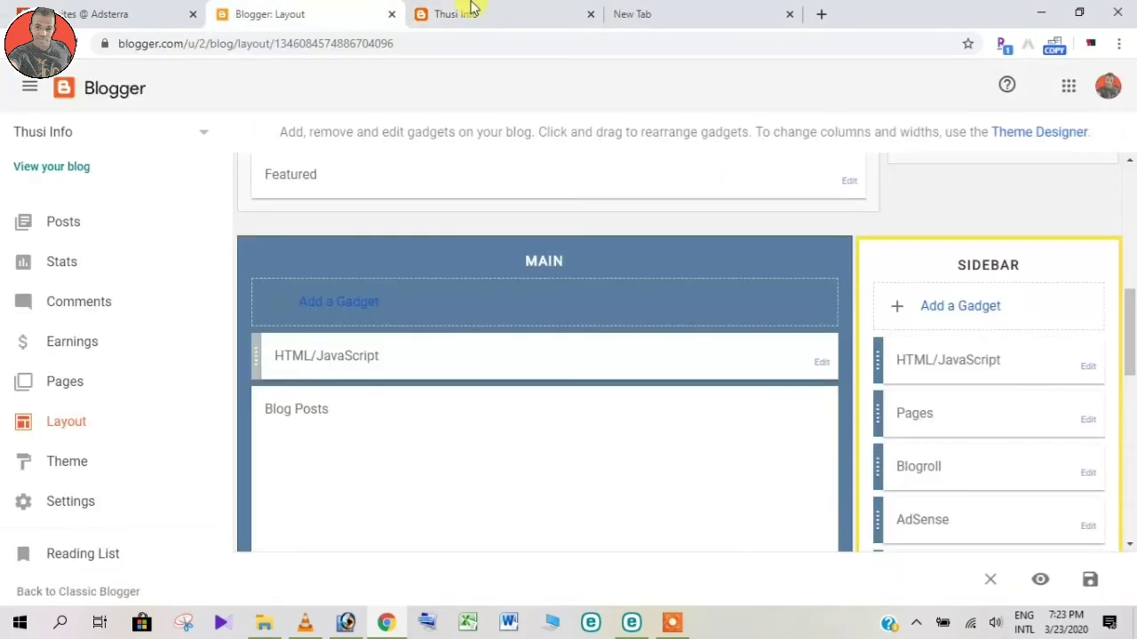
left_click(473, 10)
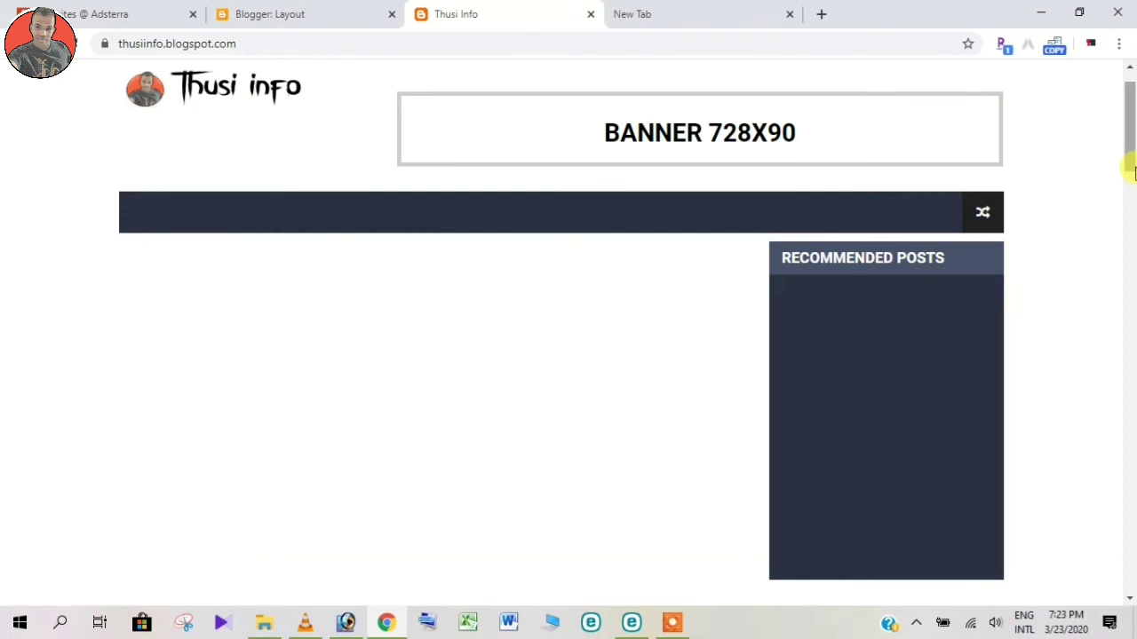
scroll(1133, 171, "down", 5)
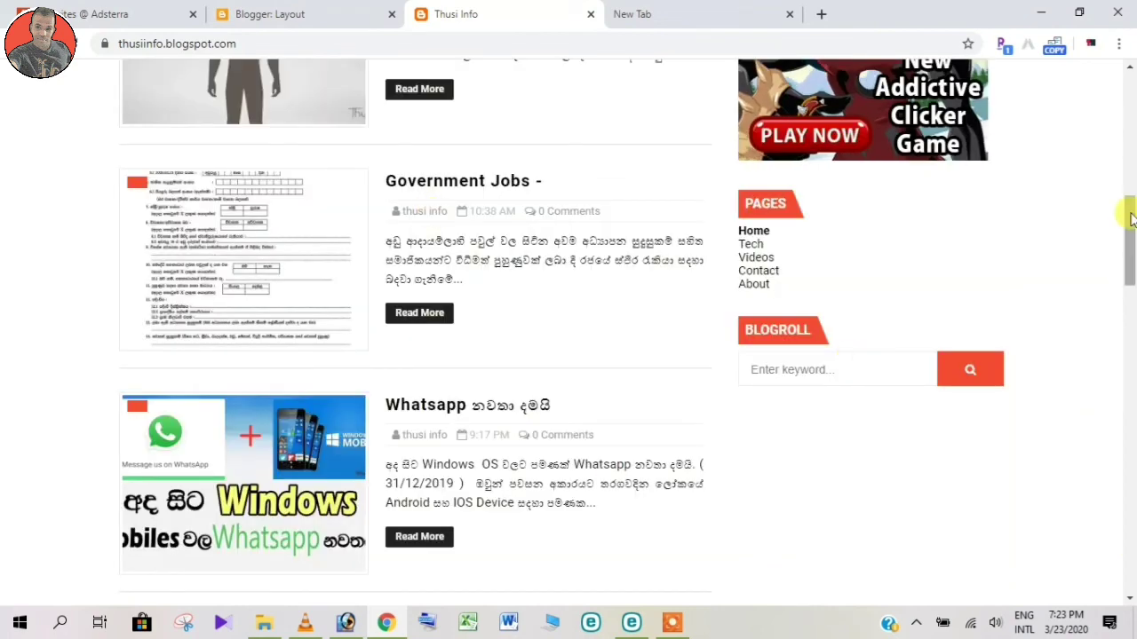
scroll(772, 322, "up", 4)
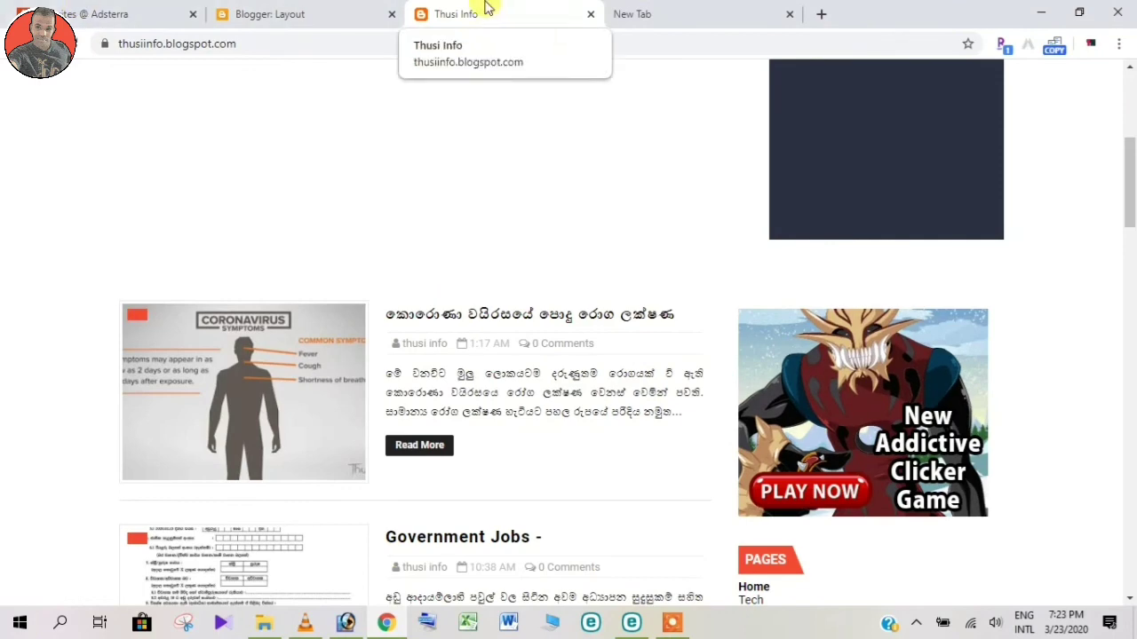
left_click(388, 9)
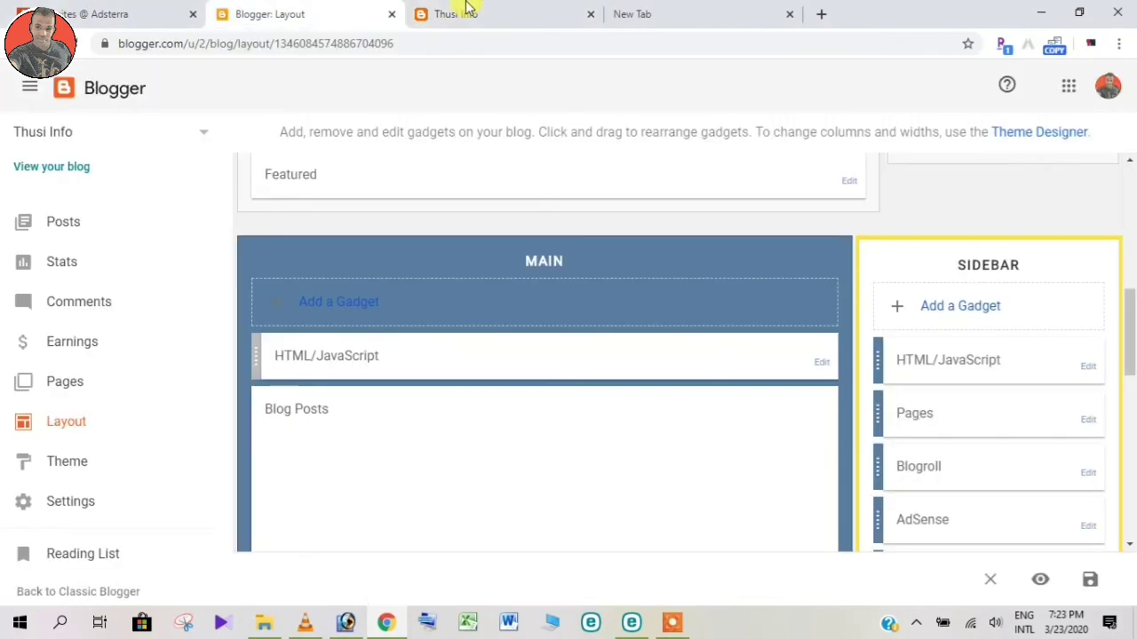
left_click(468, 10)
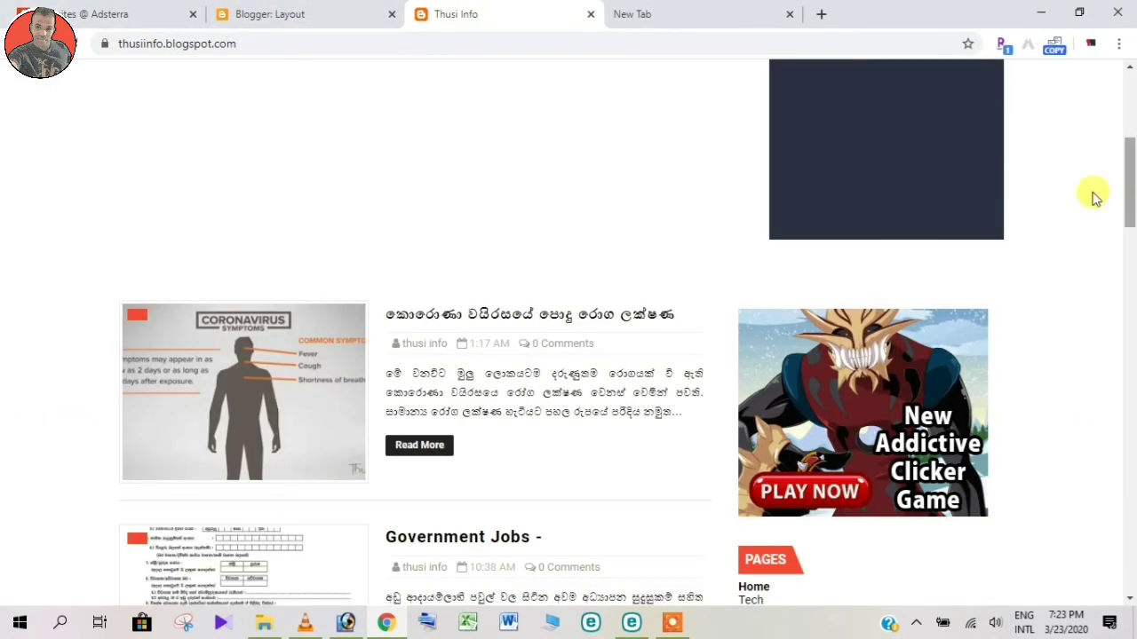
mouse_move(680, 626)
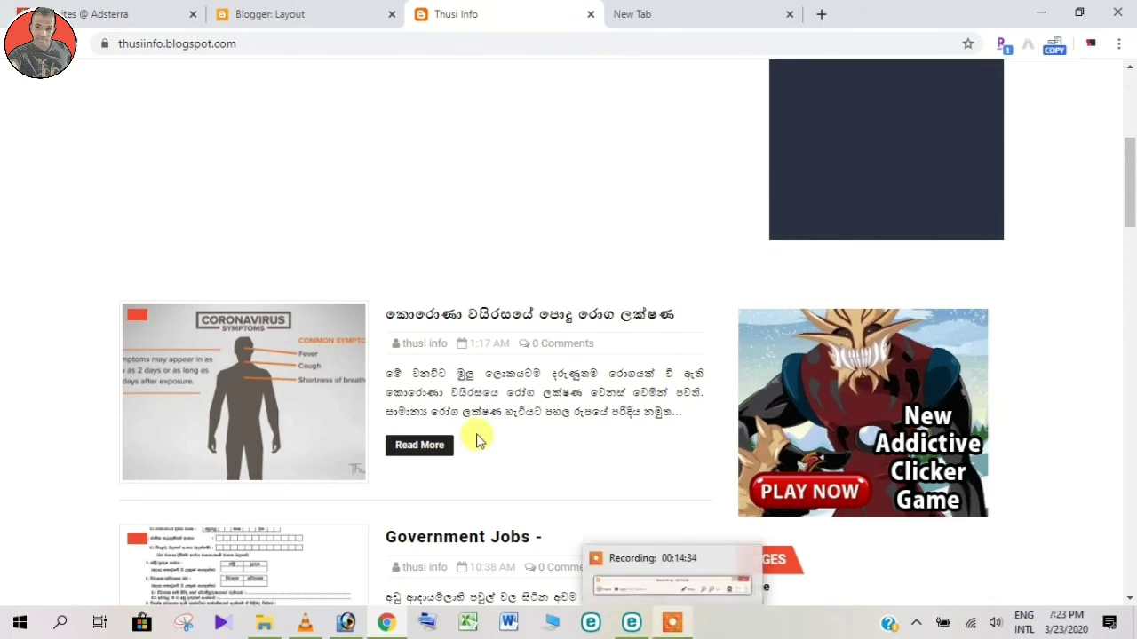